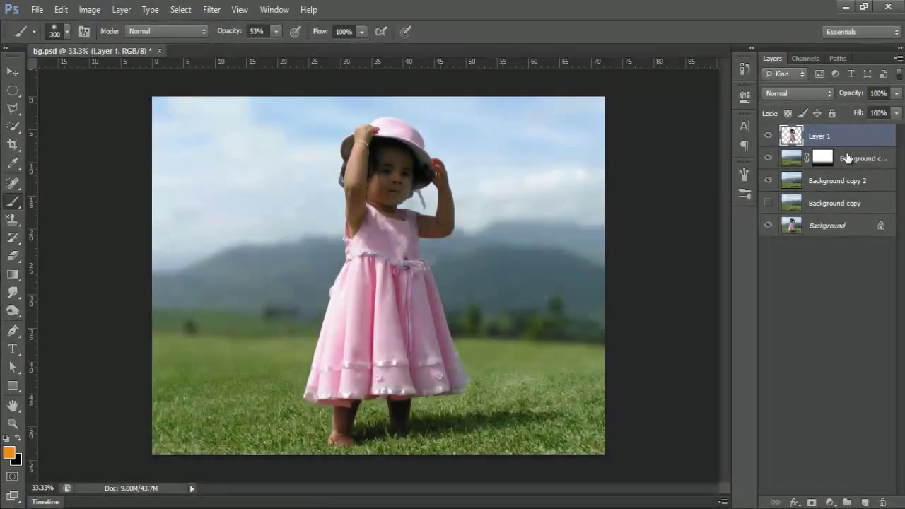
Add a Brightness/Contrast layer above Background copy 3 with contrast 99 and brightness -17
{"action": "left_click", "coordinate": [849, 159]}
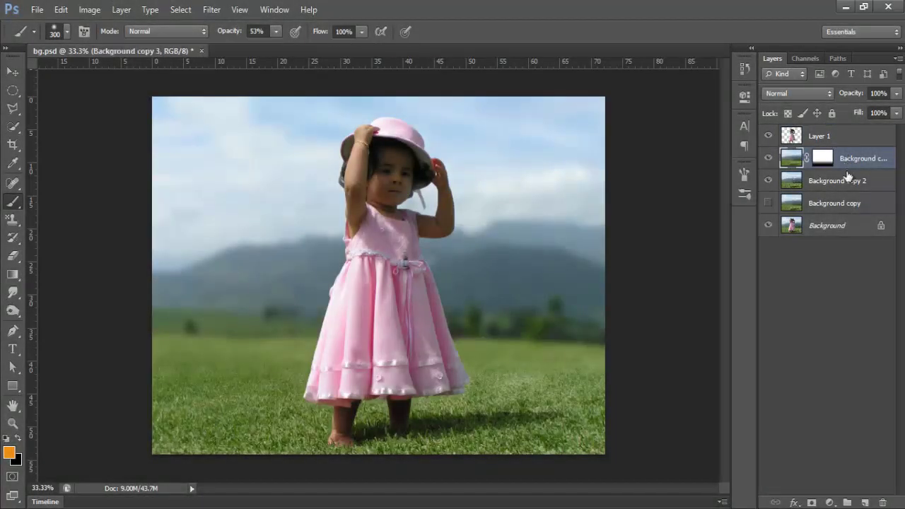
{"action": "left_click", "coordinate": [830, 503]}
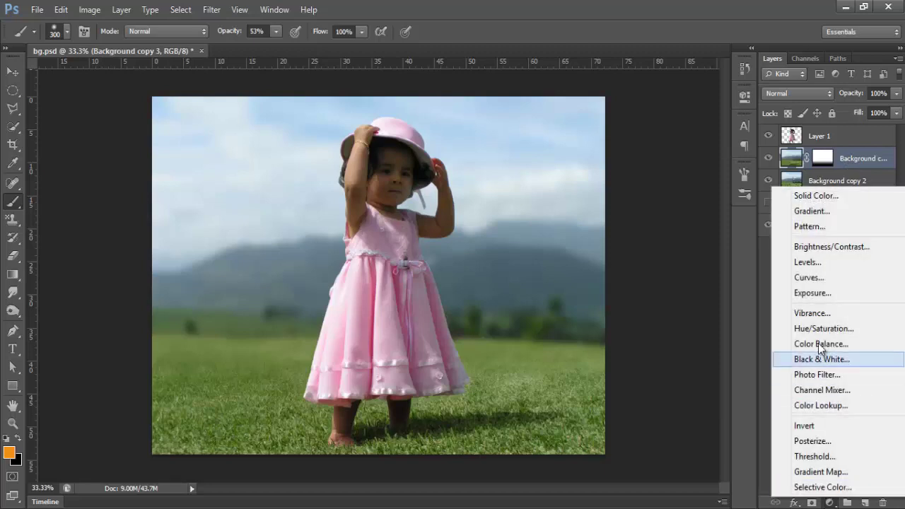
{"action": "left_click", "coordinate": [820, 247]}
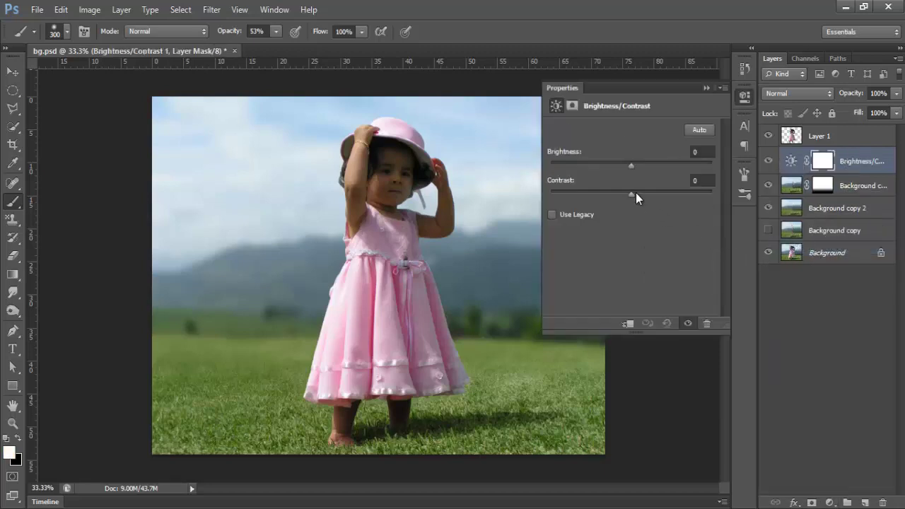
{"action": "left_click_drag", "start_coordinate": [635, 192], "coordinate": [712, 187]}
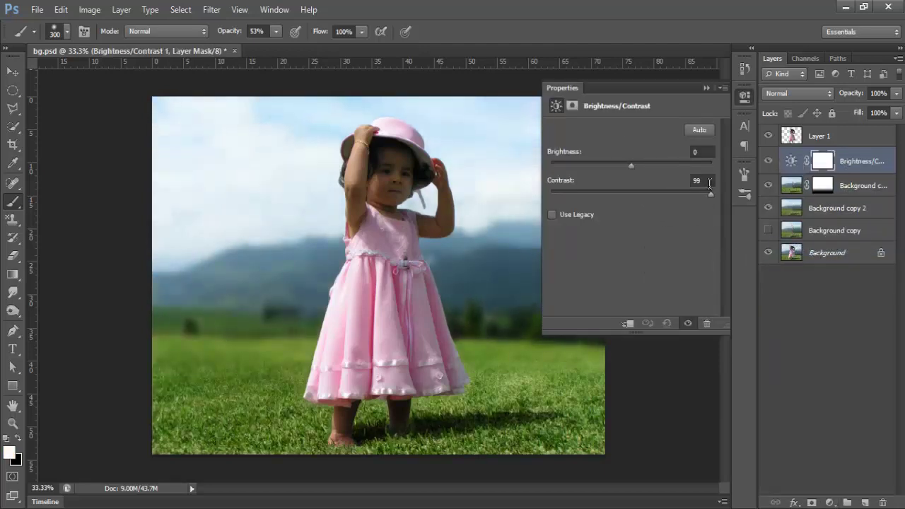
{"action": "left_click_drag", "start_coordinate": [632, 163], "coordinate": [622, 162]}
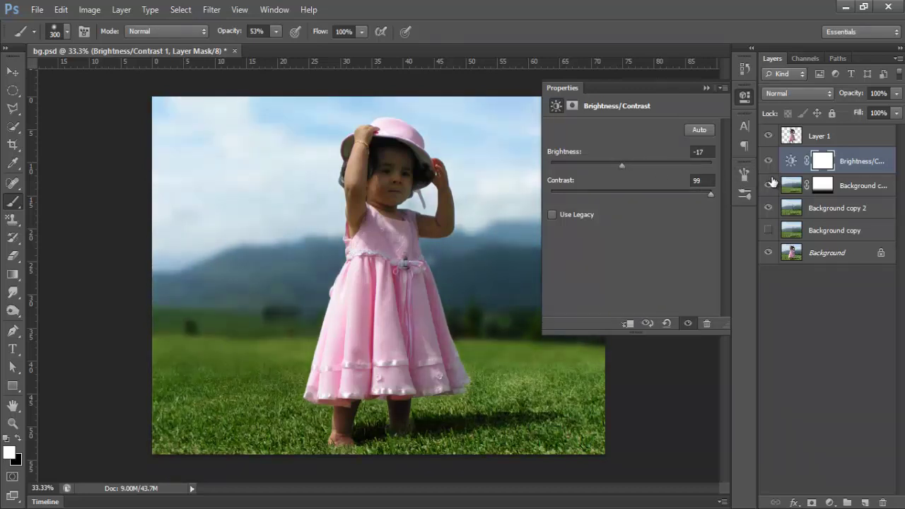
{"action": "left_click", "coordinate": [853, 138]}
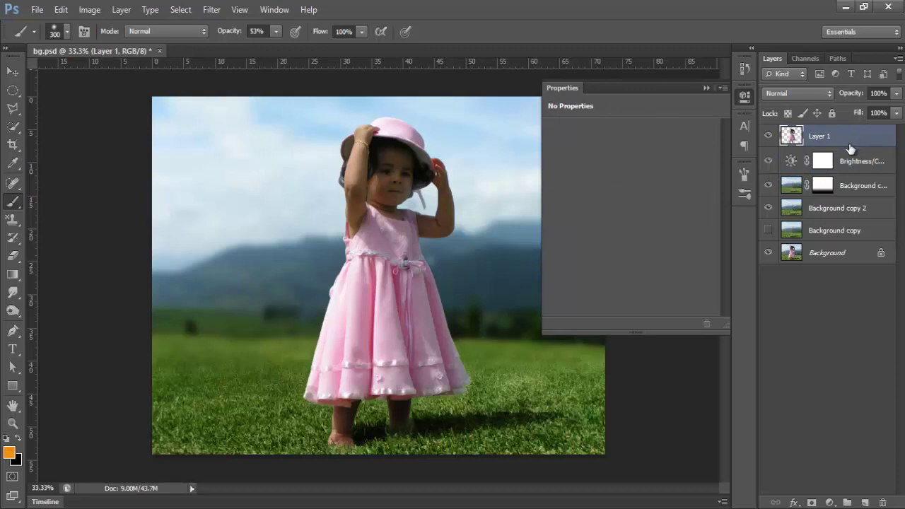
Add a Brightness/Contrast layer clipped to Layer 1 with brightness 89 and an inverted black mask
{"action": "left_click", "coordinate": [830, 503]}
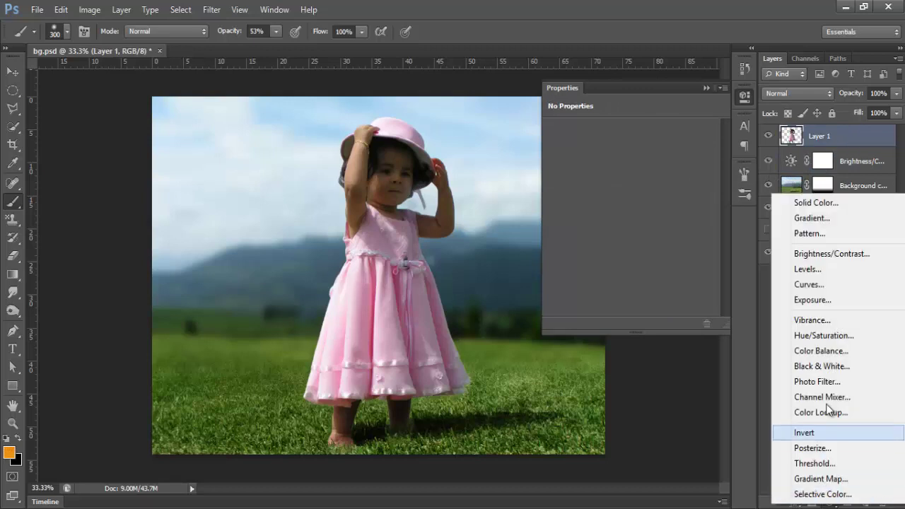
{"action": "left_click", "coordinate": [828, 252]}
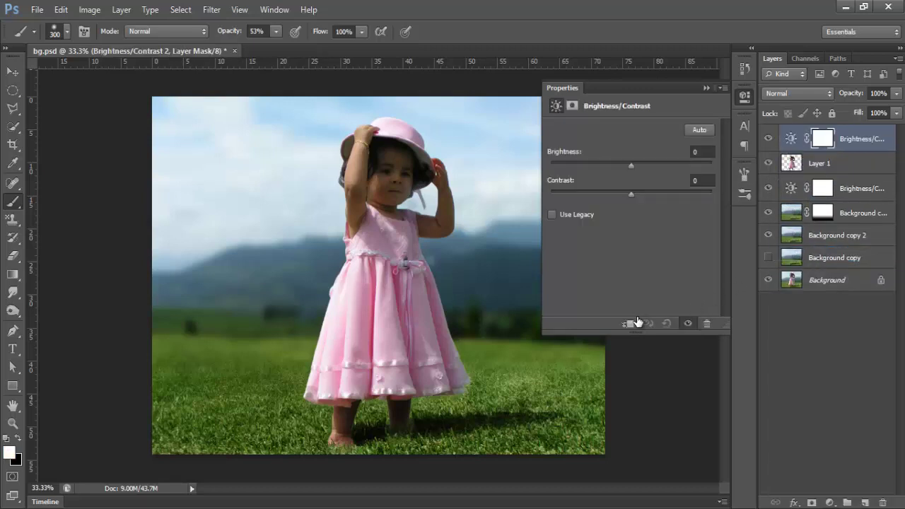
{"action": "left_click", "coordinate": [629, 323]}
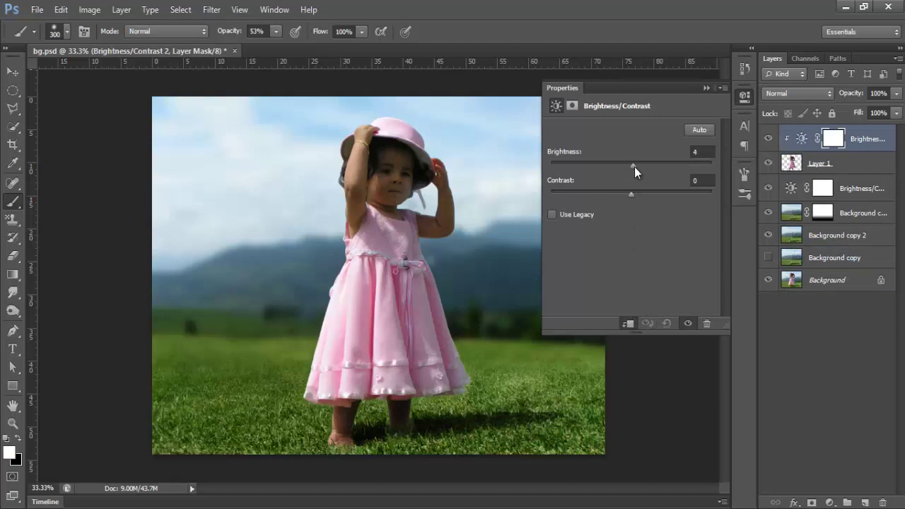
{"action": "left_click_drag", "start_coordinate": [635, 167], "coordinate": [679, 164]}
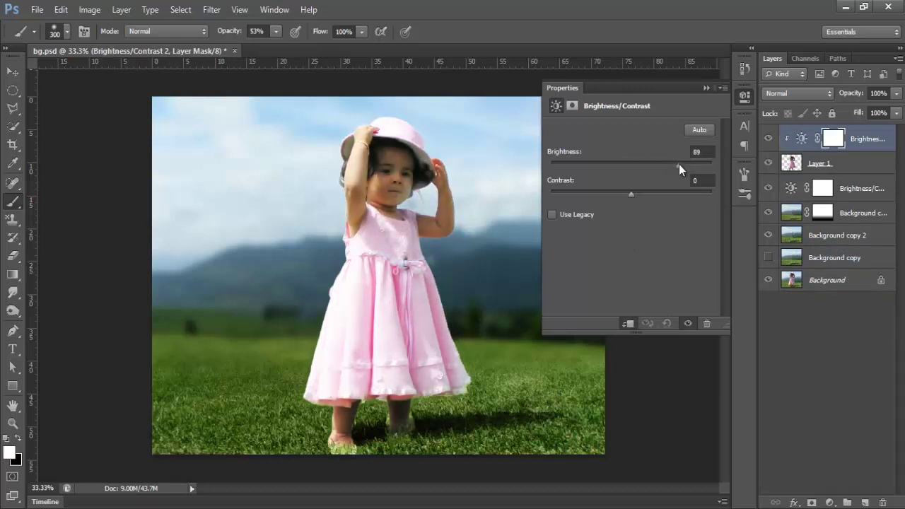
{"action": "left_click", "coordinate": [832, 138]}
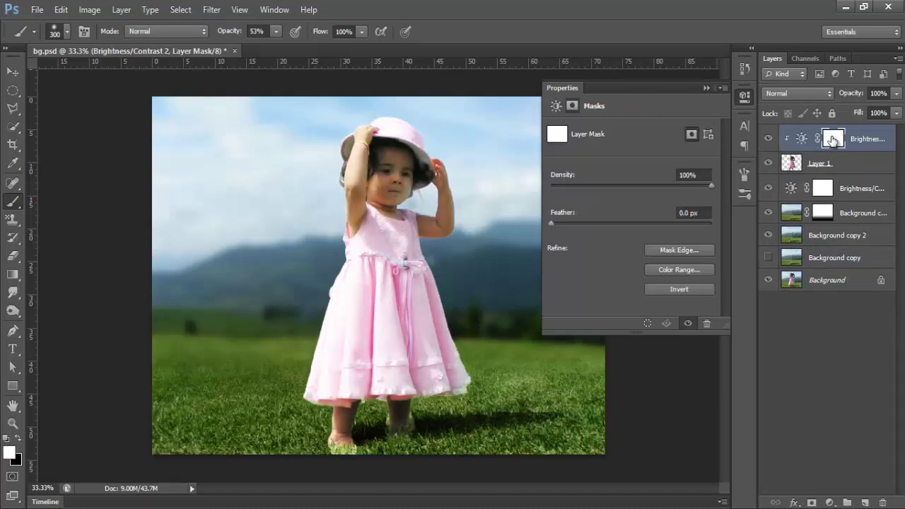
{"action": "left_click", "coordinate": [687, 287]}
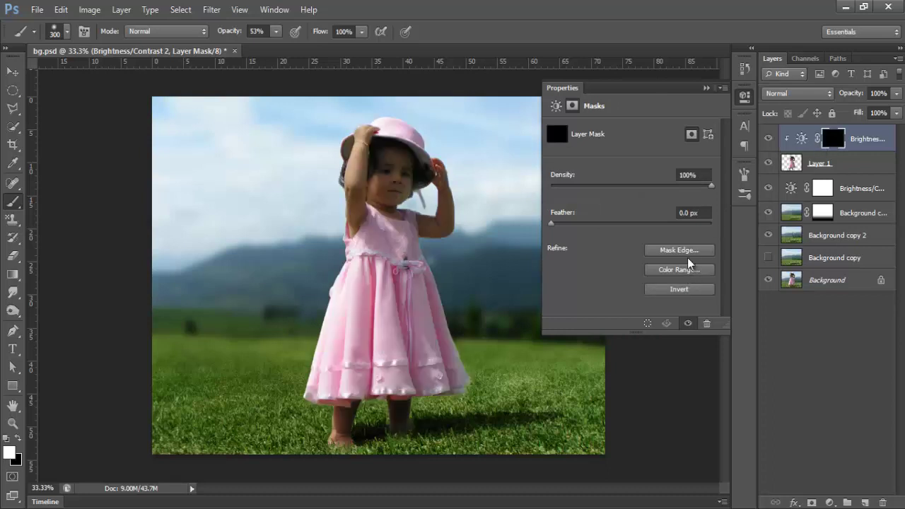
{"action": "left_click", "coordinate": [706, 88]}
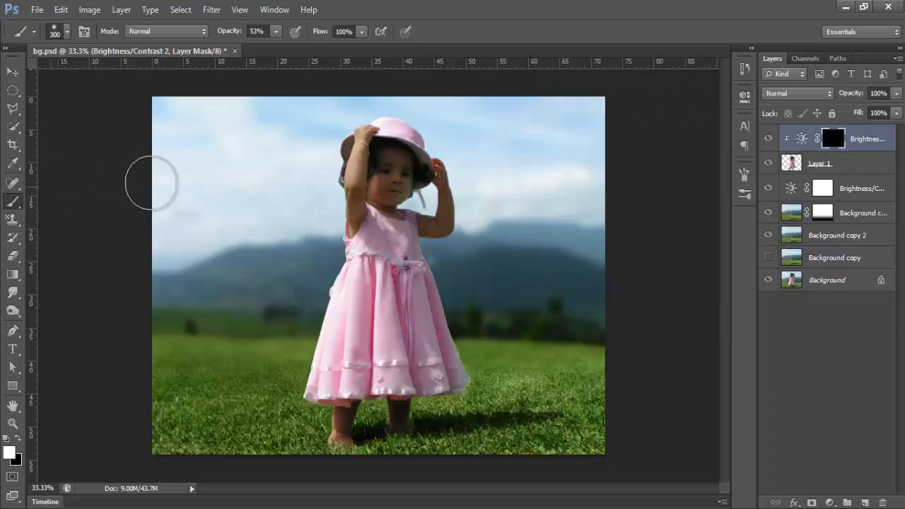
Paint the mask white over the girl's face and arms, then compare before and after
{"action": "left_click_drag", "start_coordinate": [386, 166], "coordinate": [347, 125]}
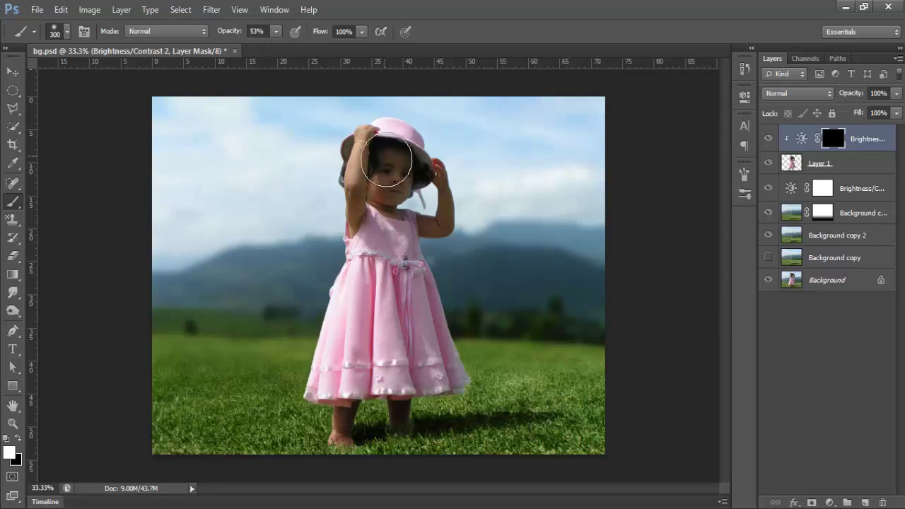
{"action": "mouse_move", "coordinate": [394, 166]}
{"action": "left_mouse_down"}
{"action": "mouse_move", "coordinate": [399, 199]}
{"action": "mouse_move", "coordinate": [399, 170]}
{"action": "left_mouse_up"}
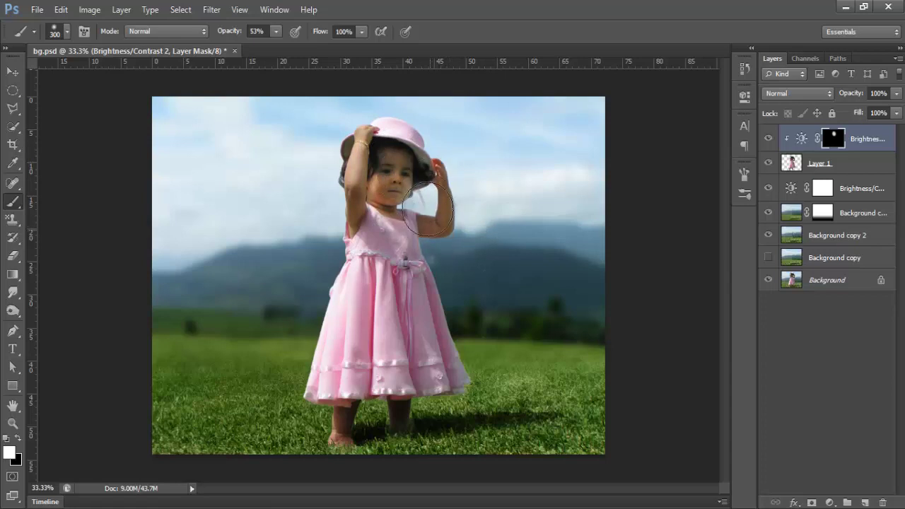
{"action": "left_click_drag", "start_coordinate": [423, 233], "coordinate": [486, 441]}
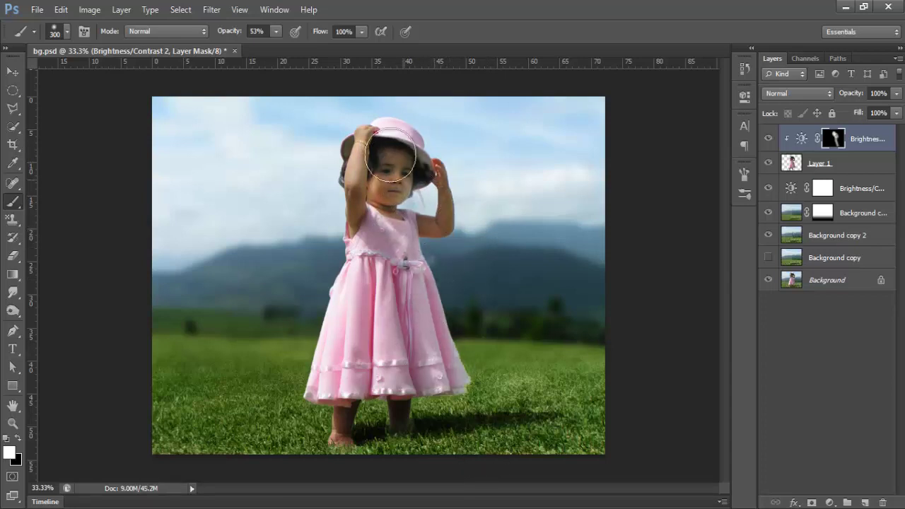
{"action": "left_click_drag", "start_coordinate": [367, 203], "coordinate": [494, 240]}
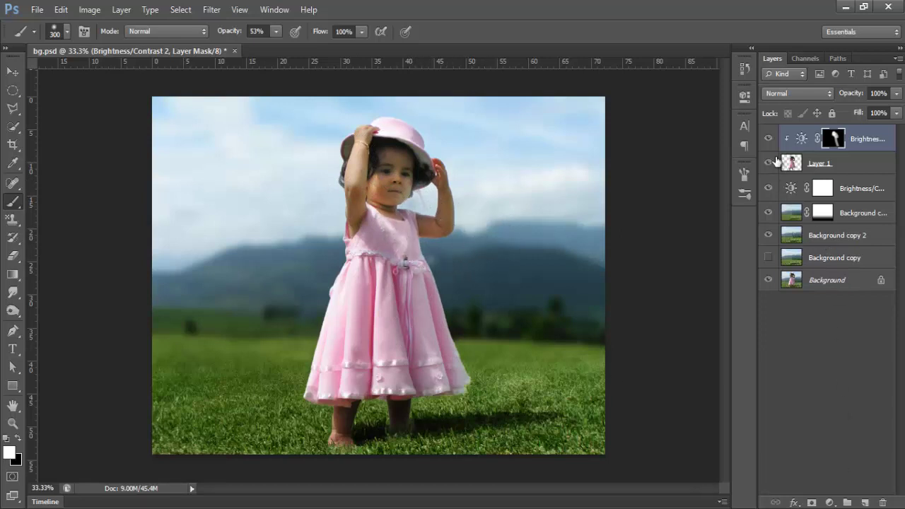
{"action": "left_click", "coordinate": [768, 139]}
{"action": "left_click", "coordinate": [769, 140]}
{"action": "left_click", "coordinate": [872, 140]}
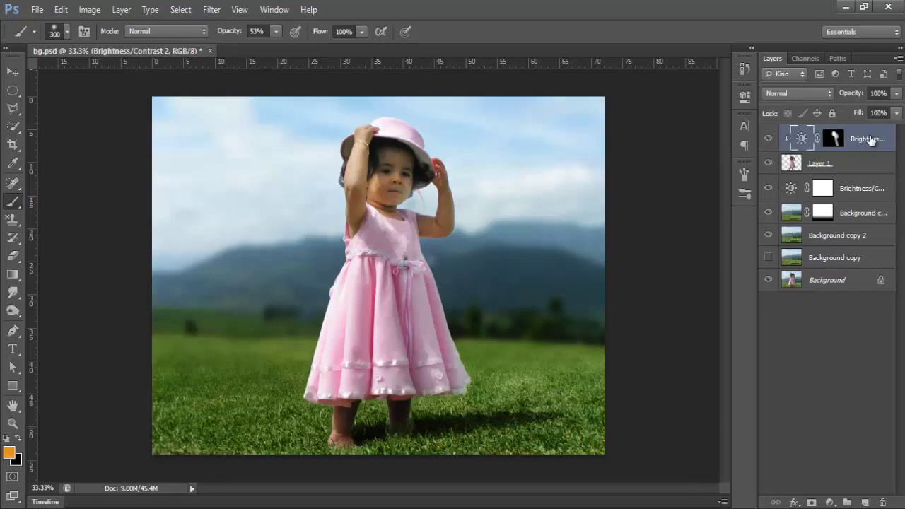
Create a new black-filled Layer 2 and convert it to a smart object
{"action": "left_click", "coordinate": [864, 501]}
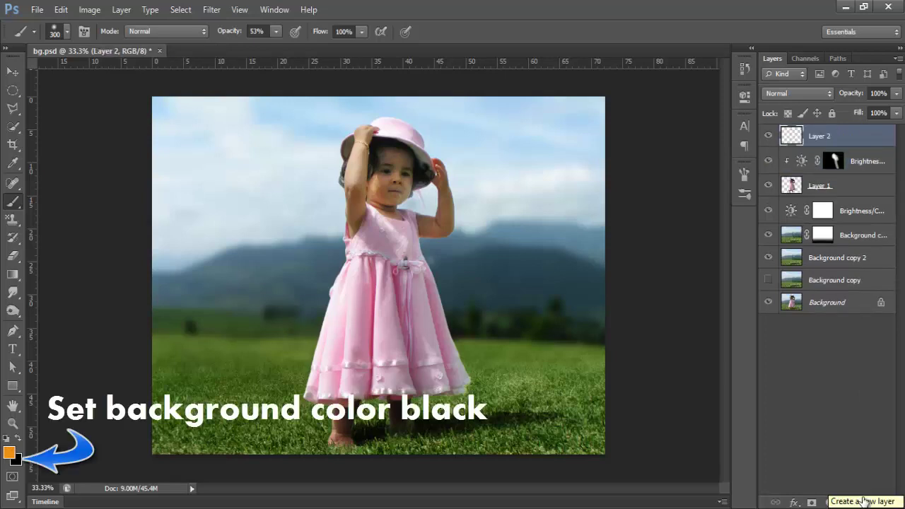
{"action": "key", "text": "ctrl+BackSpace"}
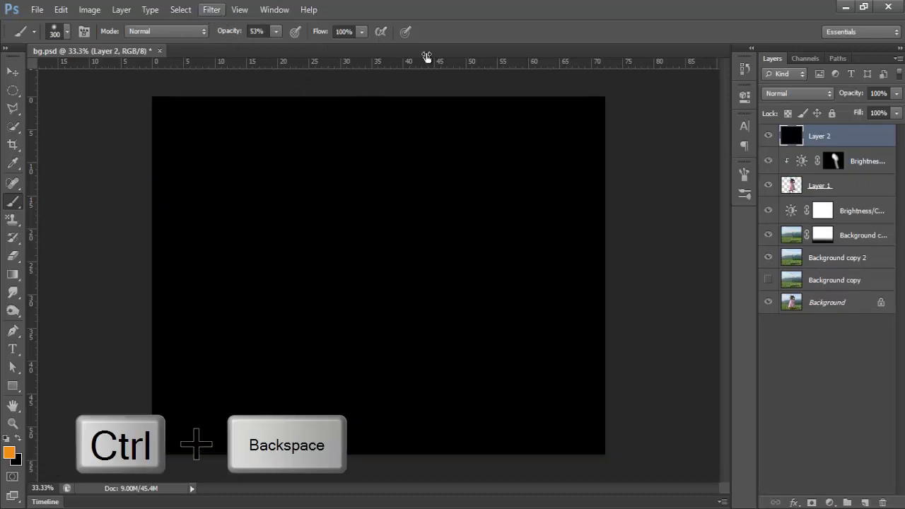
{"action": "right_click", "coordinate": [849, 135]}
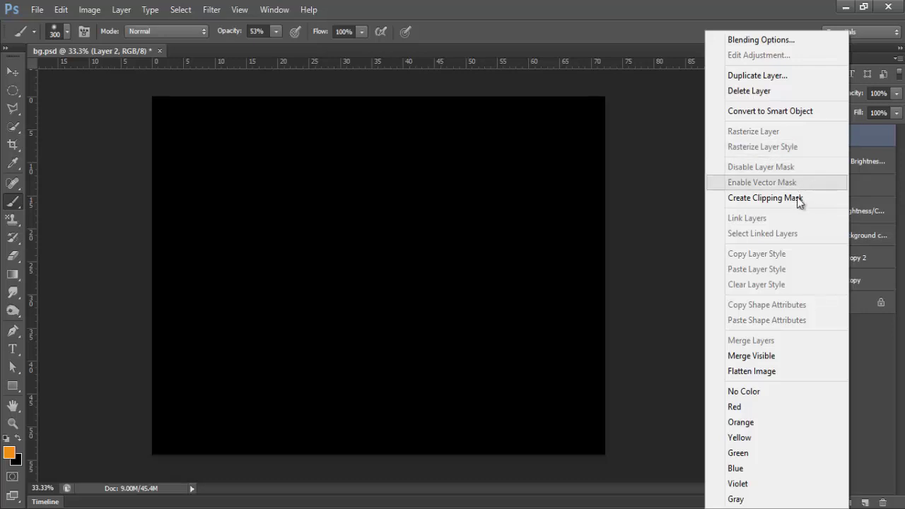
{"action": "left_click", "coordinate": [777, 112]}
Apply a Lens Flare filter to Layer 2 and set its blend mode to Screen
{"action": "left_click", "coordinate": [211, 9]}
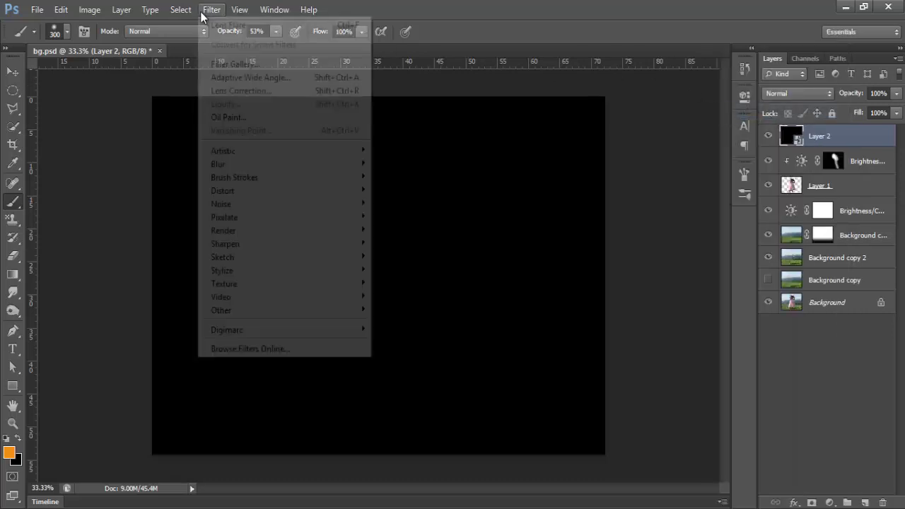
{"action": "mouse_move", "coordinate": [224, 231]}
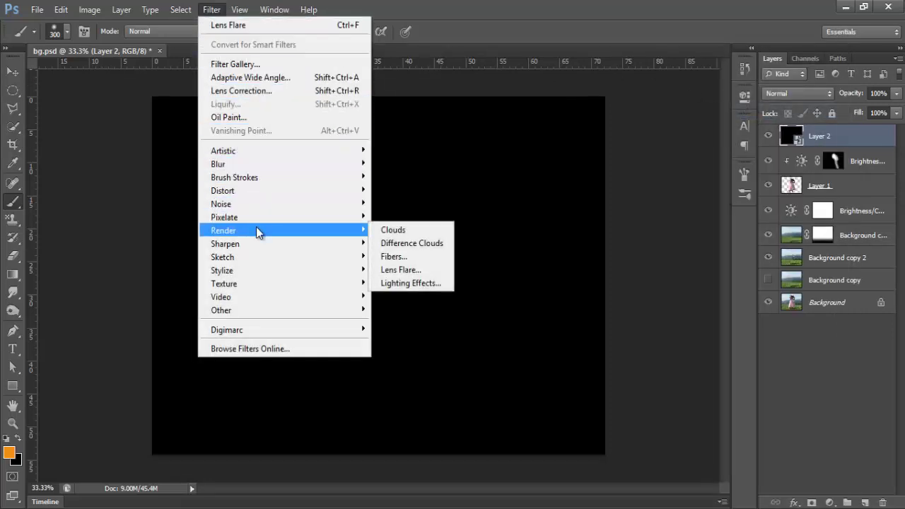
{"action": "left_click", "coordinate": [411, 270]}
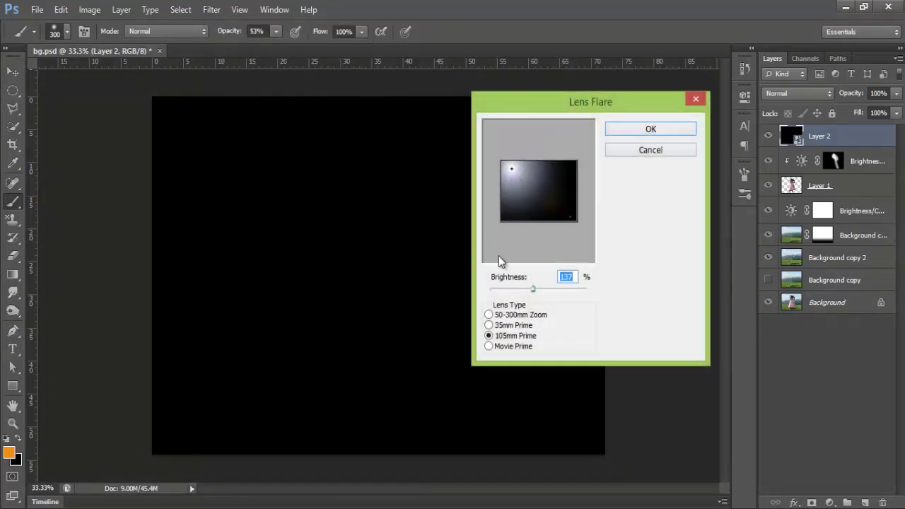
{"action": "left_click", "coordinate": [676, 128]}
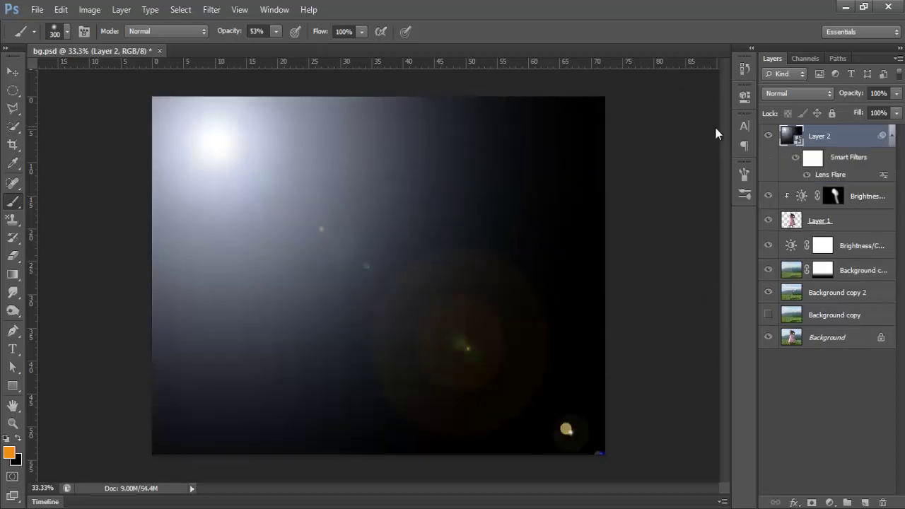
{"action": "left_click", "coordinate": [809, 93]}
{"action": "left_click", "coordinate": [786, 220]}
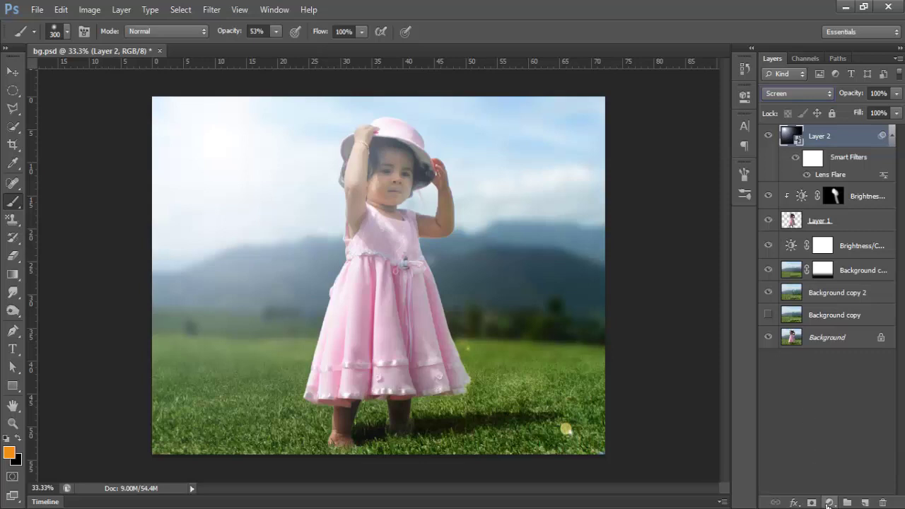
{"action": "left_click", "coordinate": [830, 503]}
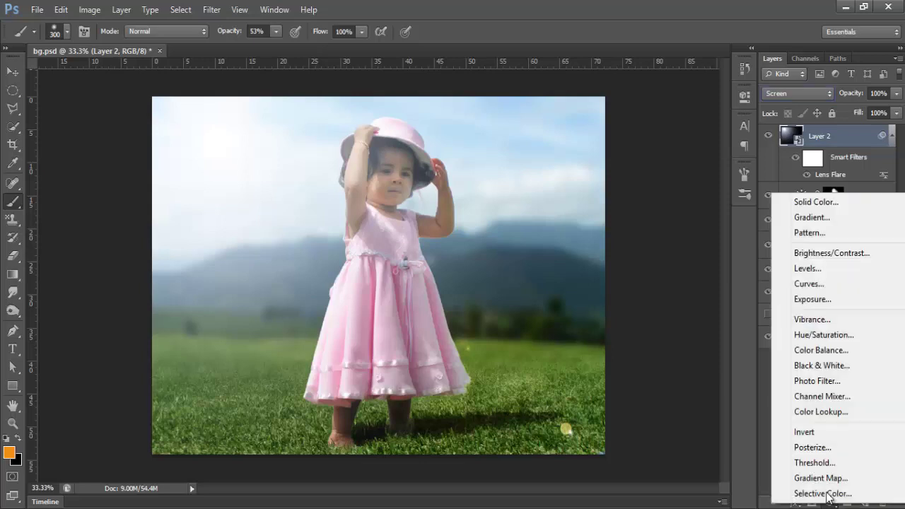
Clip a colorized Hue/Saturation layer to Layer 2 with Hue 34 and Saturation 79
{"action": "left_click", "coordinate": [824, 335]}
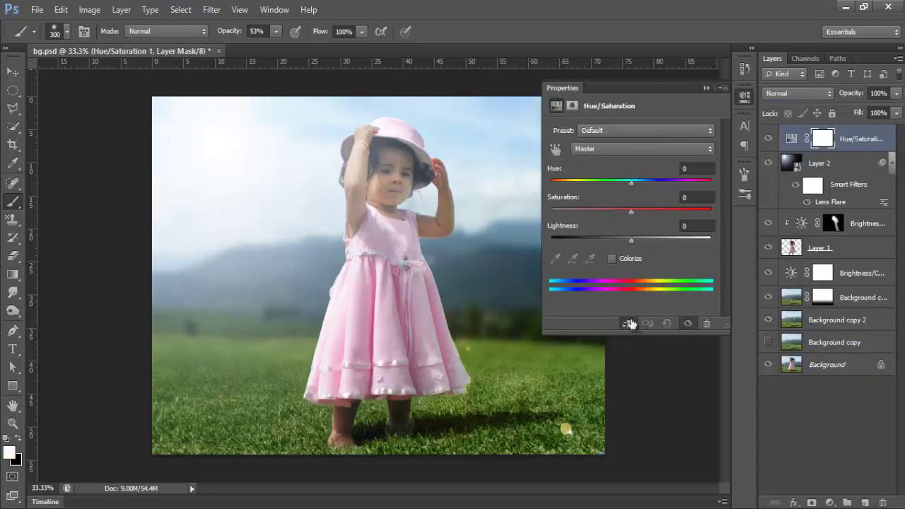
{"action": "left_click", "coordinate": [628, 323]}
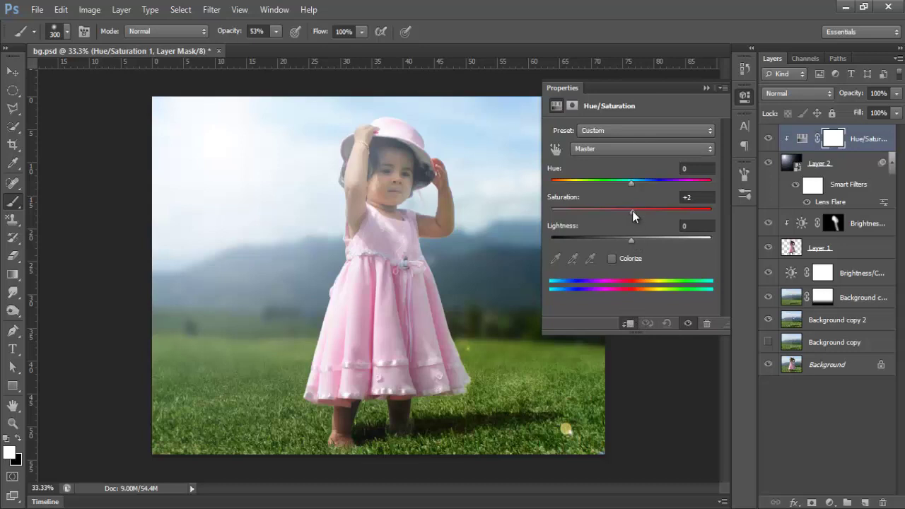
{"action": "left_click_drag", "start_coordinate": [632, 211], "coordinate": [705, 213]}
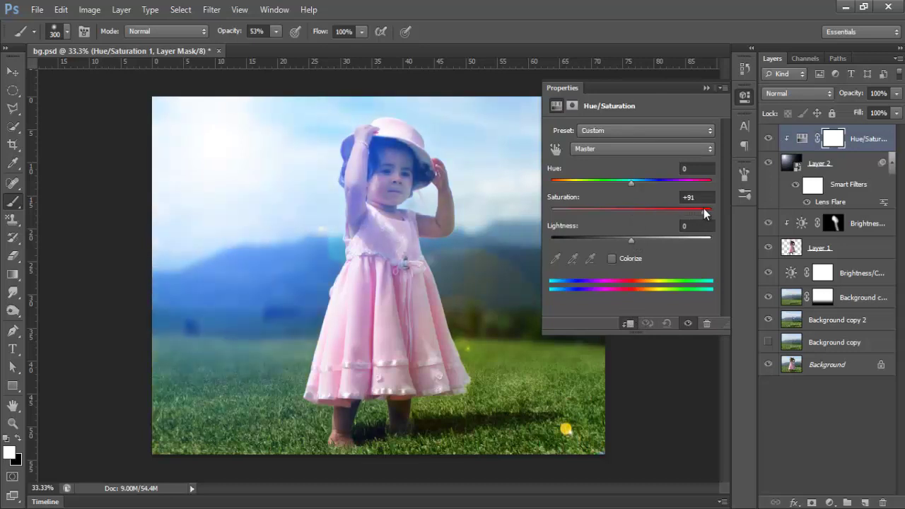
{"action": "left_click", "coordinate": [623, 259]}
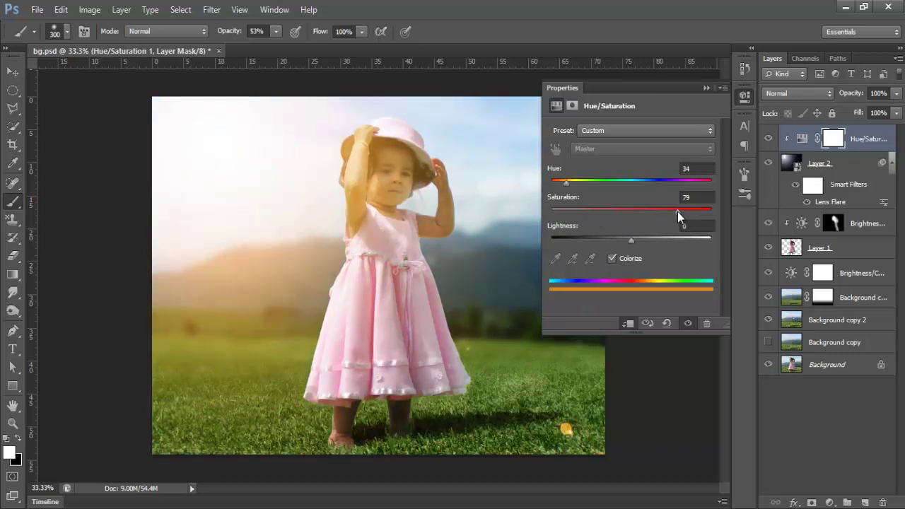
{"action": "left_click", "coordinate": [705, 88]}
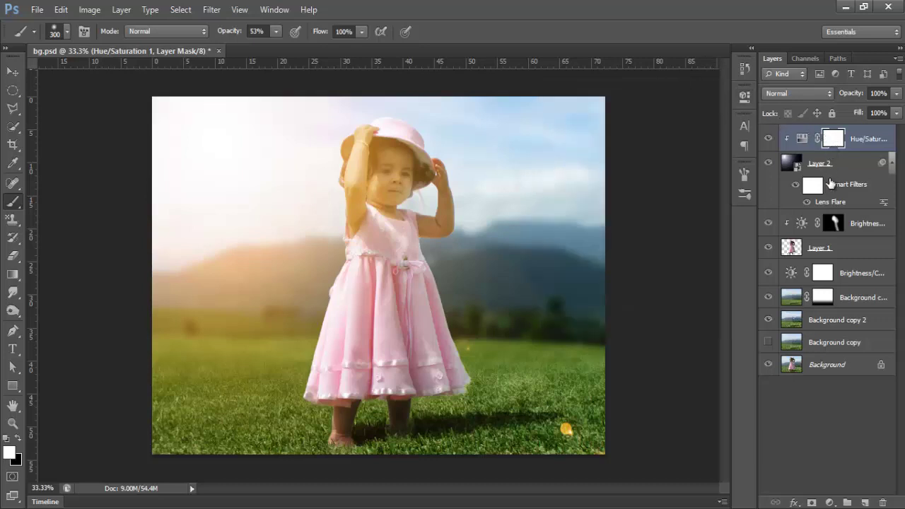
Re-edit the Lens Flare smart filter, shifting the flare centre further into the top-left corner
{"action": "double_click", "coordinate": [831, 203]}
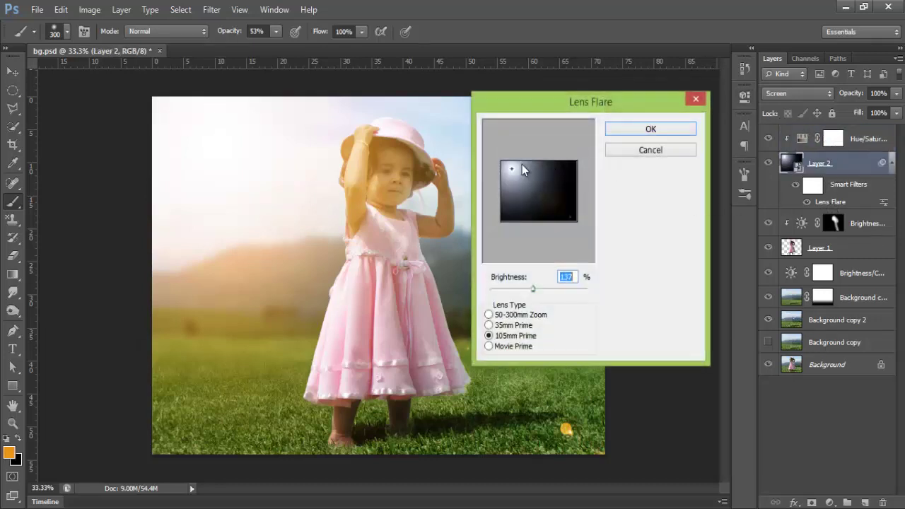
{"action": "left_click_drag", "start_coordinate": [522, 164], "coordinate": [512, 164]}
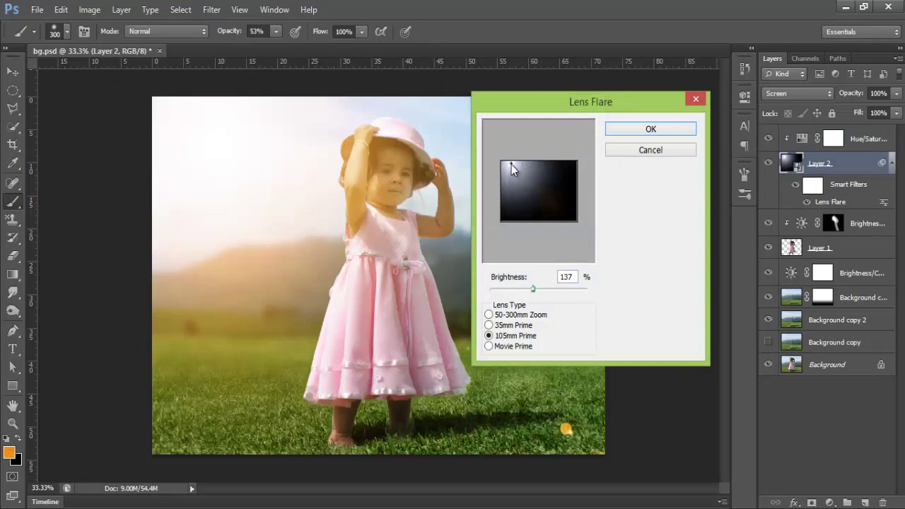
{"action": "left_click", "coordinate": [651, 130]}
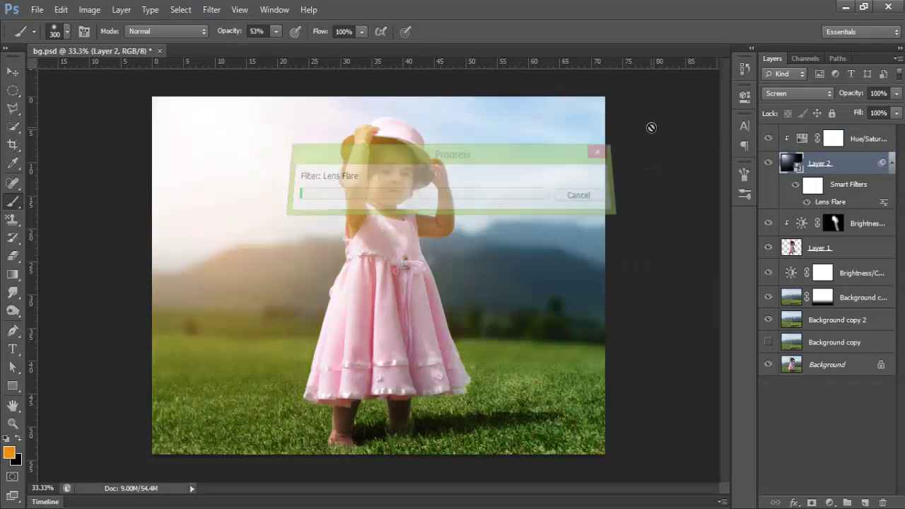
{"action": "left_click", "coordinate": [861, 138]}
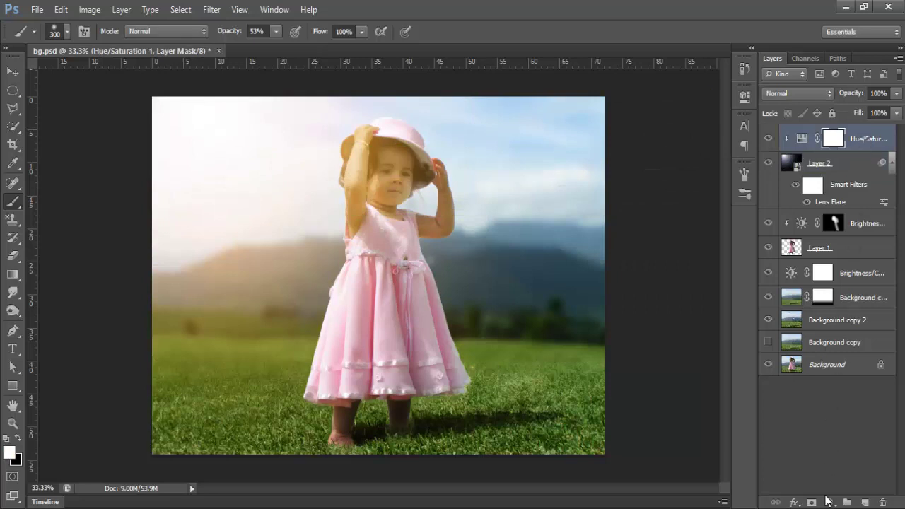
Add a Brightness/Contrast layer at the top of the stack with contrast 40
{"action": "left_click", "coordinate": [829, 503]}
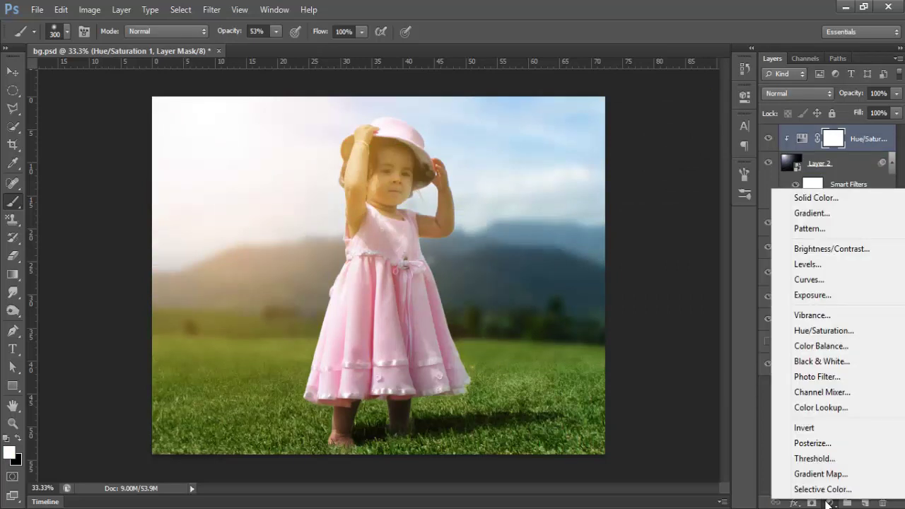
{"action": "left_click", "coordinate": [830, 248]}
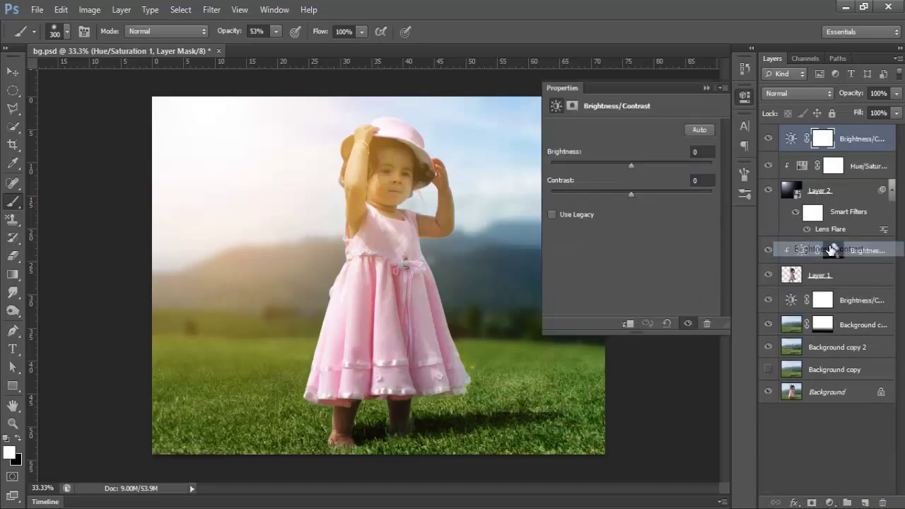
{"action": "left_click_drag", "start_coordinate": [636, 191], "coordinate": [656, 191]}
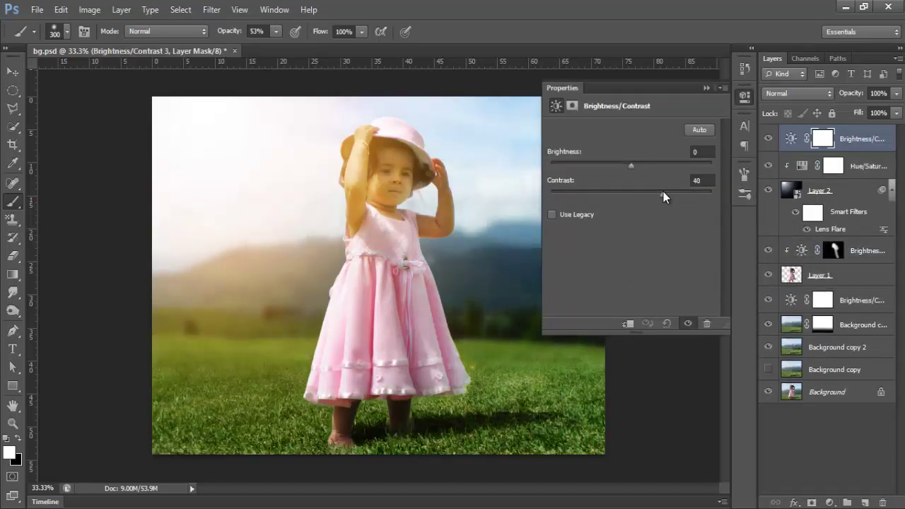
{"action": "left_click", "coordinate": [706, 88]}
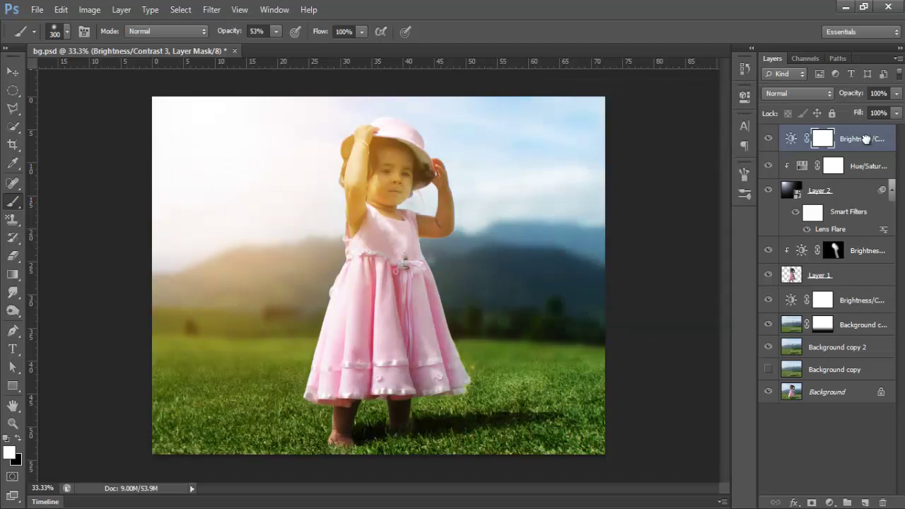
{"action": "left_click_drag", "start_coordinate": [866, 139], "coordinate": [862, 142]}
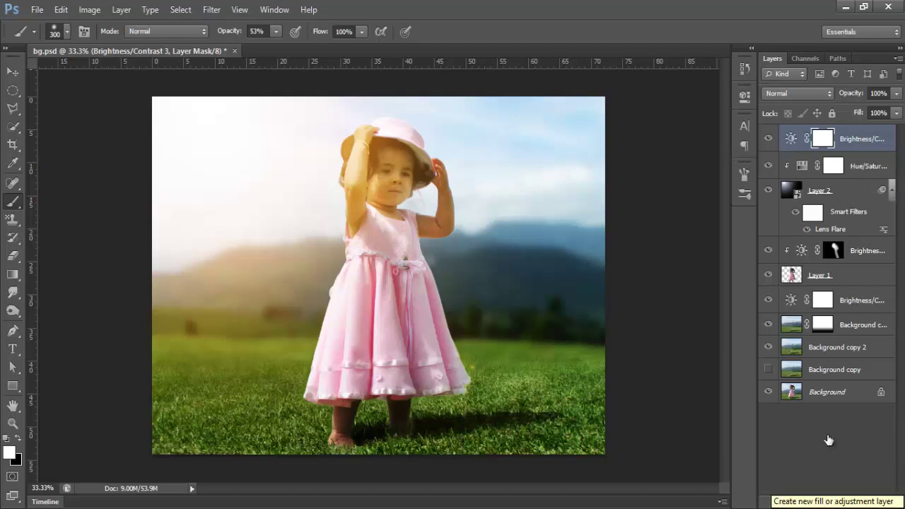
Reapply Layer 2's Lens Flare smart filter with brightness set to 143%
{"action": "left_click", "coordinate": [838, 195]}
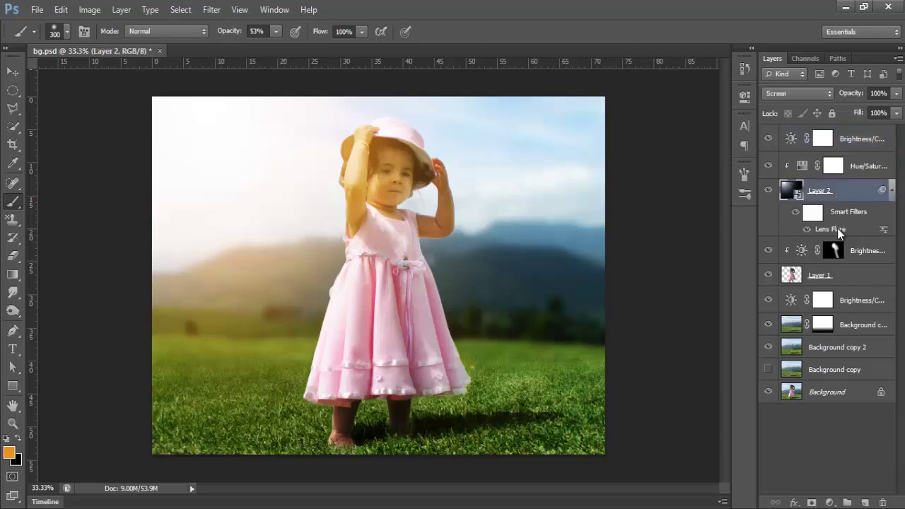
{"action": "double_click", "coordinate": [837, 228]}
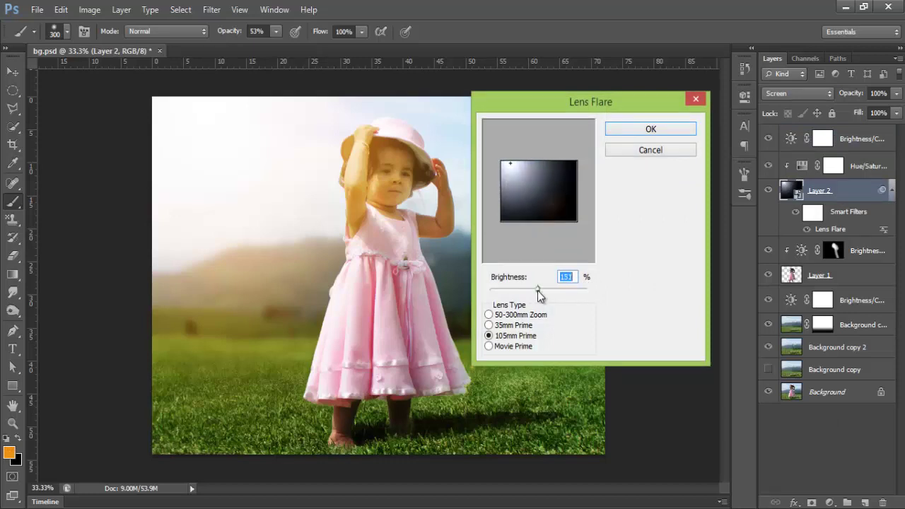
{"action": "left_click_drag", "start_coordinate": [537, 291], "coordinate": [535, 291]}
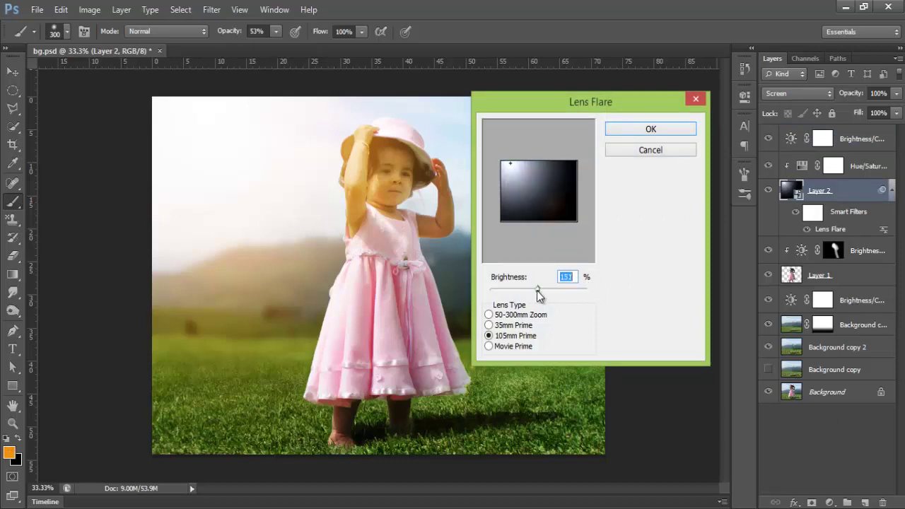
{"action": "left_click", "coordinate": [667, 129]}
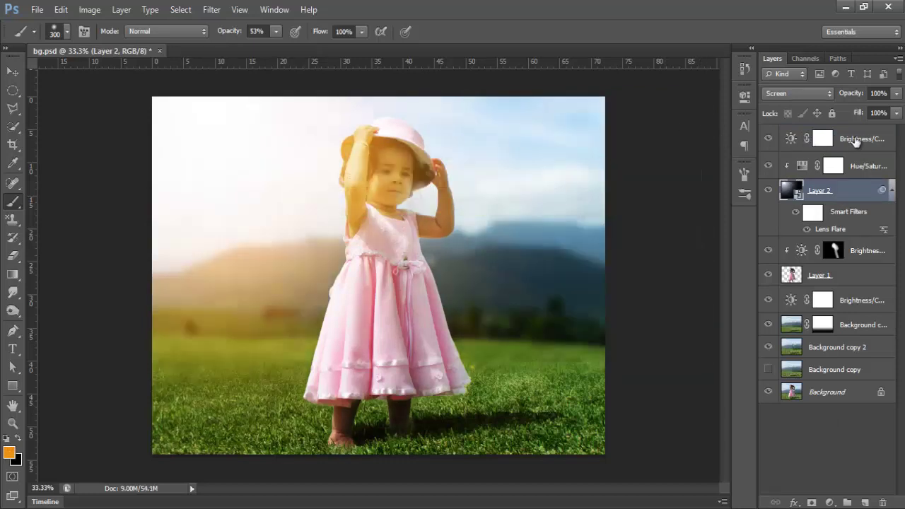
{"action": "left_click", "coordinate": [855, 141]}
Add a warming Photo Filter layer at 60% density, compare it, and set opacity to 84%
{"action": "left_click", "coordinate": [829, 503]}
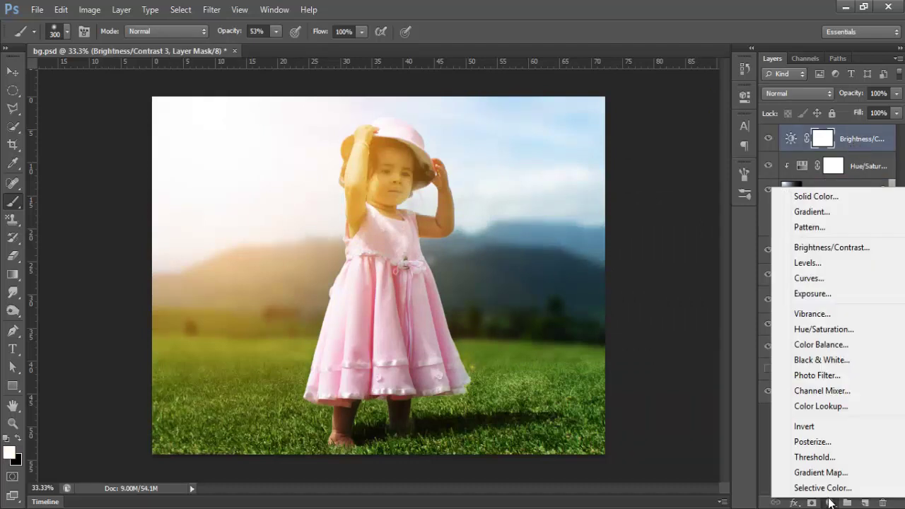
{"action": "left_click", "coordinate": [820, 376]}
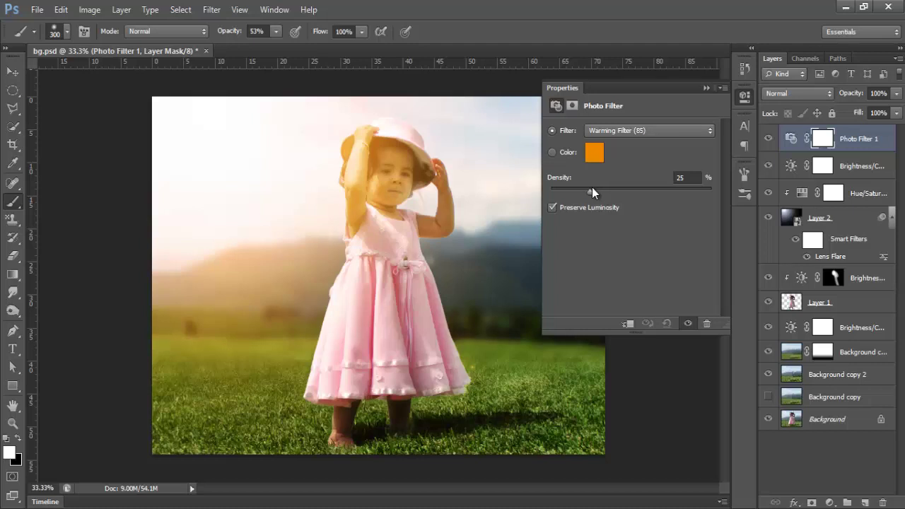
{"action": "mouse_move", "coordinate": [592, 189]}
{"action": "left_mouse_down"}
{"action": "mouse_move", "coordinate": [647, 193]}
{"action": "mouse_move", "coordinate": [606, 194]}
{"action": "left_mouse_up"}
{"action": "left_click", "coordinate": [704, 88]}
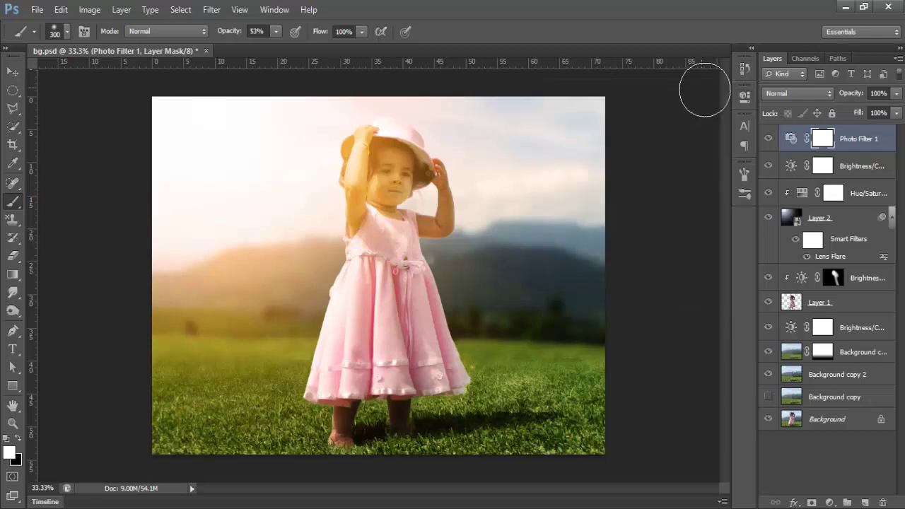
{"action": "left_click", "coordinate": [769, 140]}
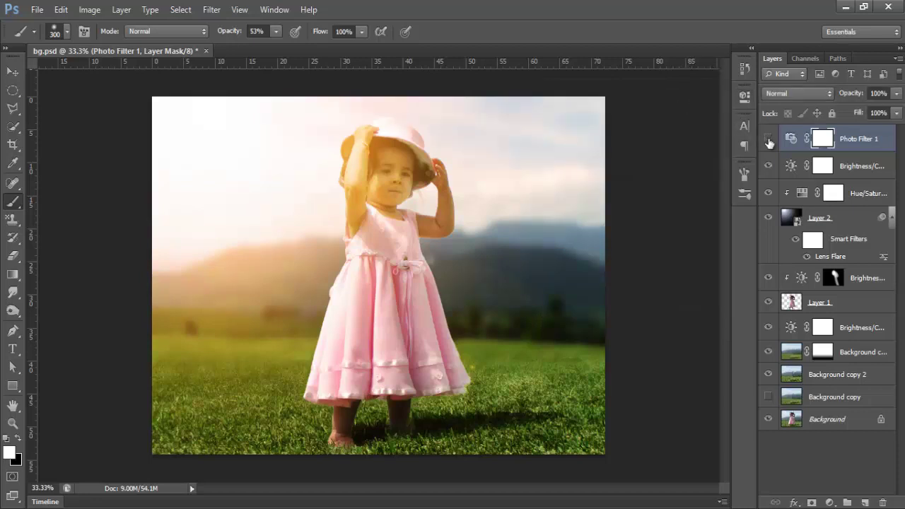
{"action": "left_click", "coordinate": [768, 140]}
{"action": "left_click_drag", "start_coordinate": [850, 96], "coordinate": [839, 96]}
Step down to Layer 2 and reapply its Lens Flare filter with brightness lowered to 138%
{"action": "key", "text": "alt+bracketleft"}
{"action": "left_click", "coordinate": [850, 92]}
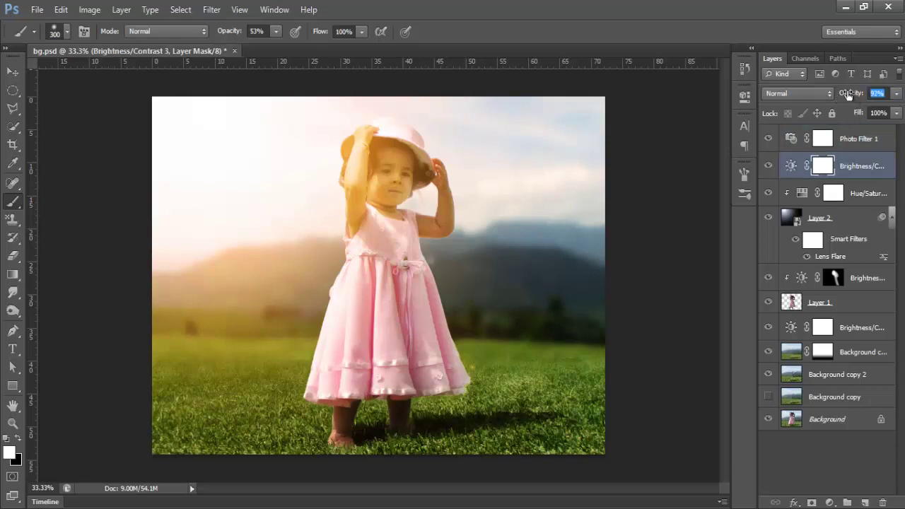
{"action": "key", "text": "alt+bracketleft"}
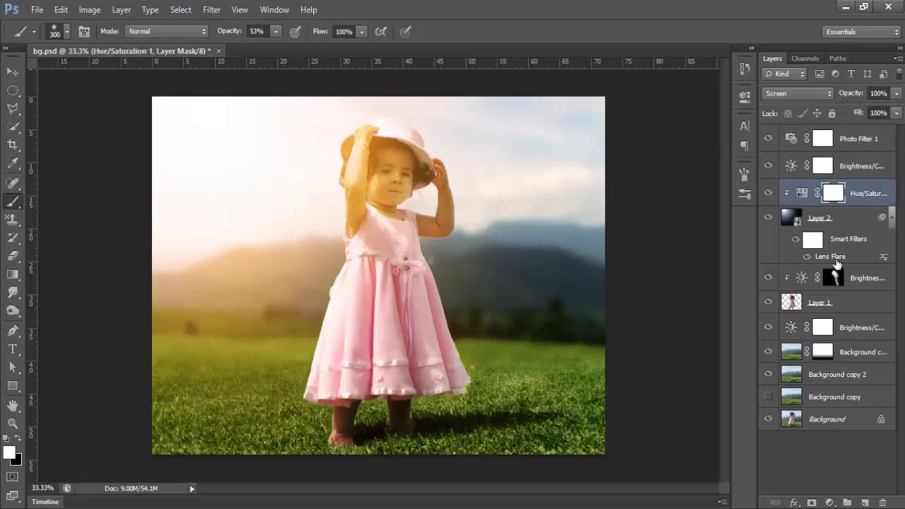
{"action": "key", "text": "alt+bracketleft"}
{"action": "double_click", "coordinate": [832, 256]}
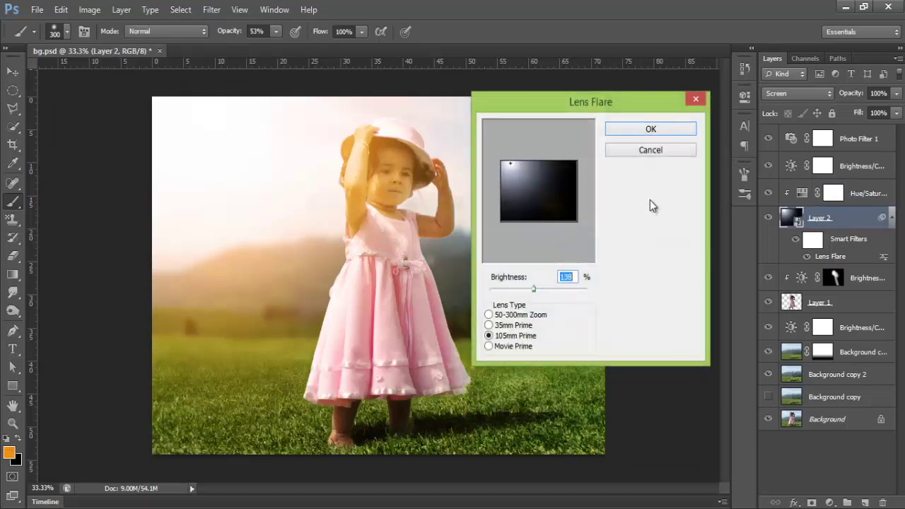
{"action": "left_click", "coordinate": [660, 129]}
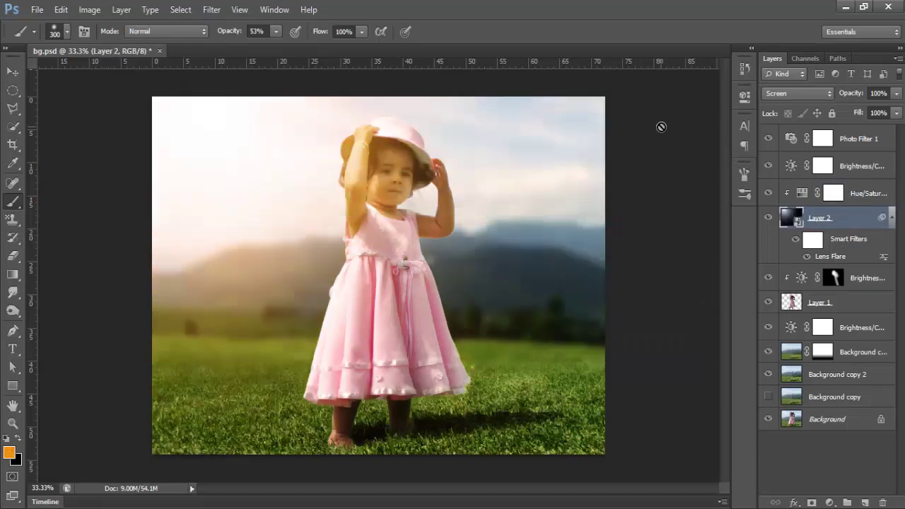
{"action": "left_click", "coordinate": [862, 135]}
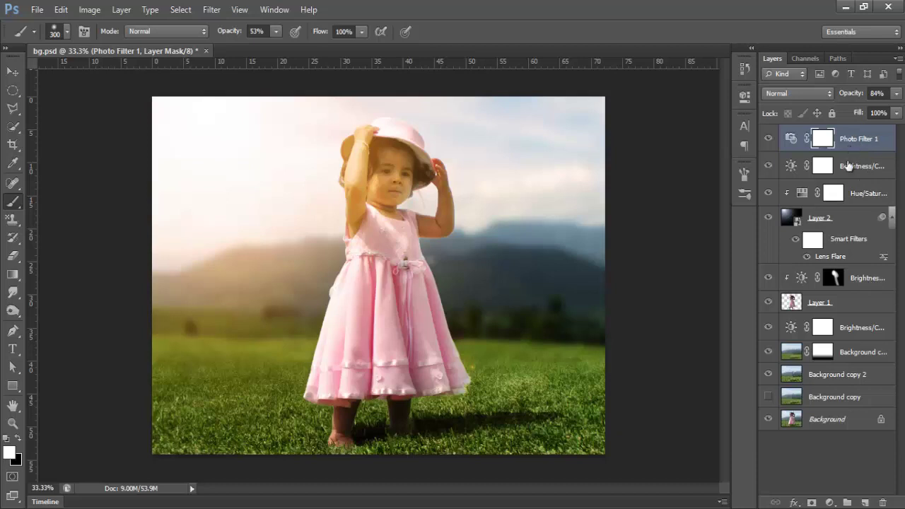
{"action": "left_click", "coordinate": [831, 503]}
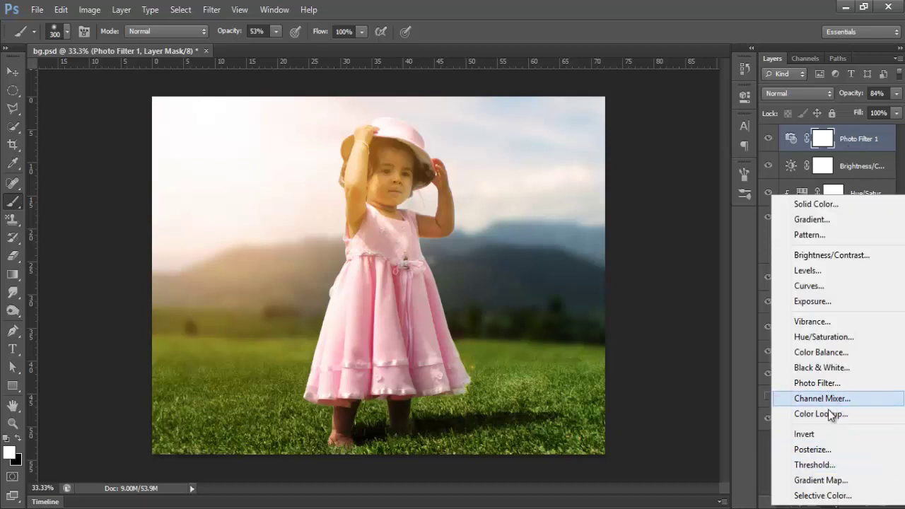
Add a Color Lookup layer and browse the 3DLUT looks from 3Strip.look to EdgyAmber.3DL
{"action": "left_click", "coordinate": [829, 412]}
{"action": "left_click", "coordinate": [664, 132]}
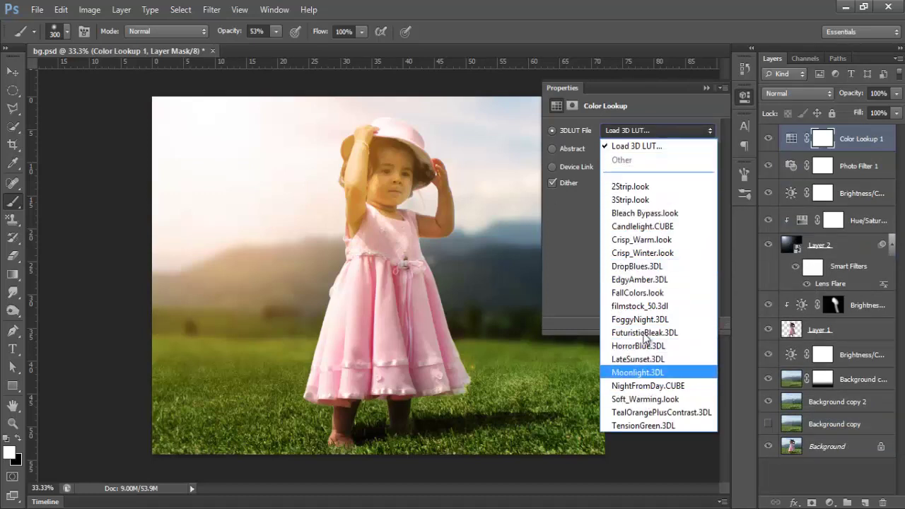
{"action": "left_click", "coordinate": [636, 200]}
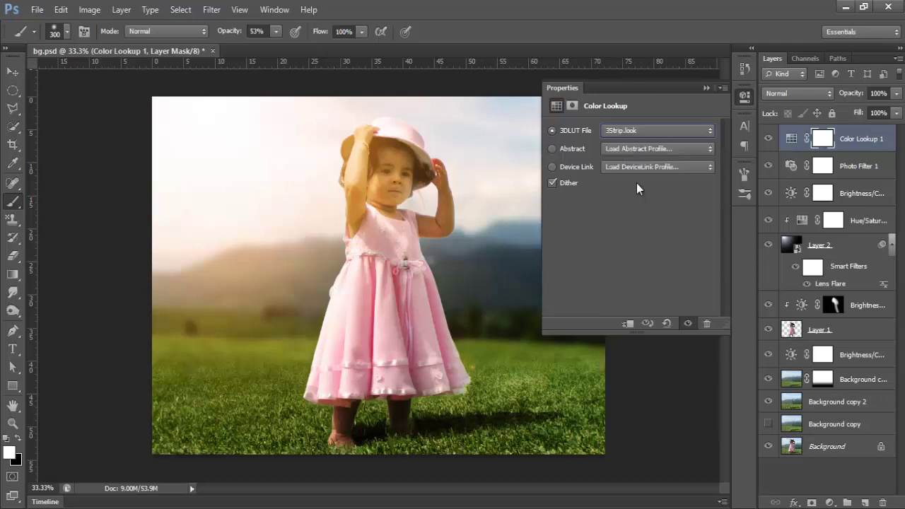
{"action": "scroll", "coordinate": [641, 127], "scroll_direction": "down", "scroll_amount": 1}
{"action": "scroll", "coordinate": [640, 130], "scroll_direction": "down", "scroll_amount": 1}
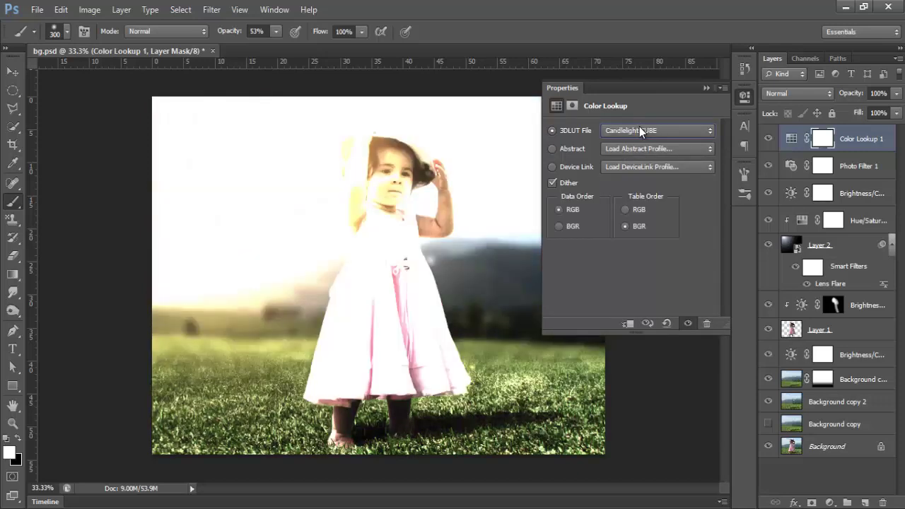
{"action": "scroll", "coordinate": [639, 130], "scroll_direction": "down", "scroll_amount": 1}
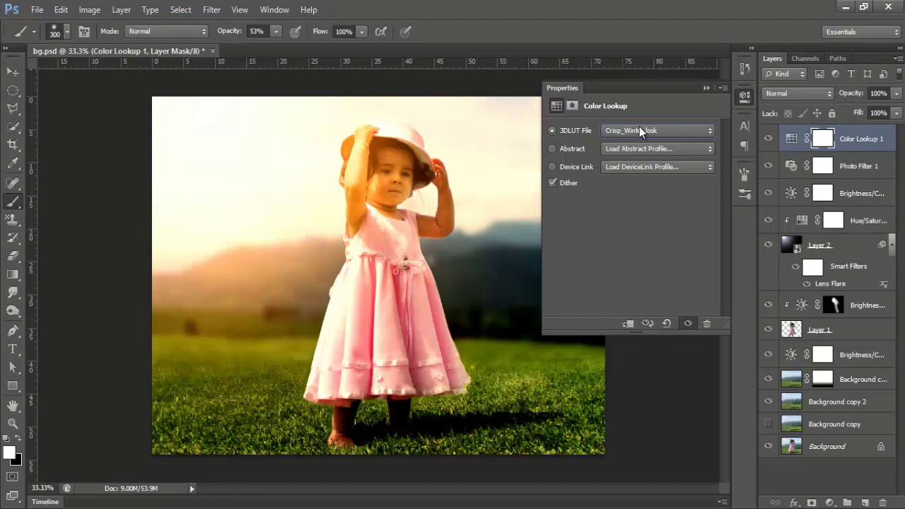
{"action": "scroll", "coordinate": [640, 129], "scroll_direction": "down", "scroll_amount": 1}
{"action": "scroll", "coordinate": [640, 128], "scroll_direction": "down", "scroll_amount": 1}
{"action": "scroll", "coordinate": [640, 129], "scroll_direction": "down", "scroll_amount": 1}
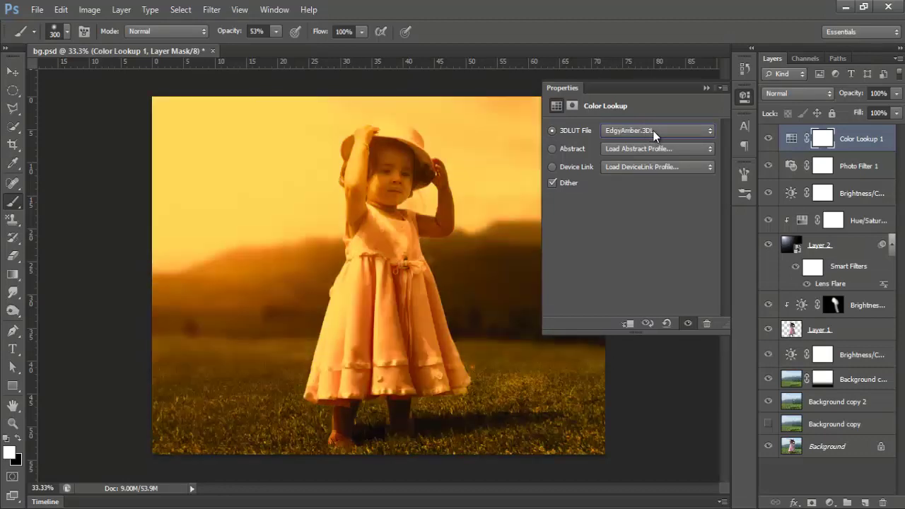
Bring Color Lookup 1's layer opacity down through 55% and 41% to a final 37%
{"action": "left_click_drag", "start_coordinate": [852, 92], "coordinate": [833, 92]}
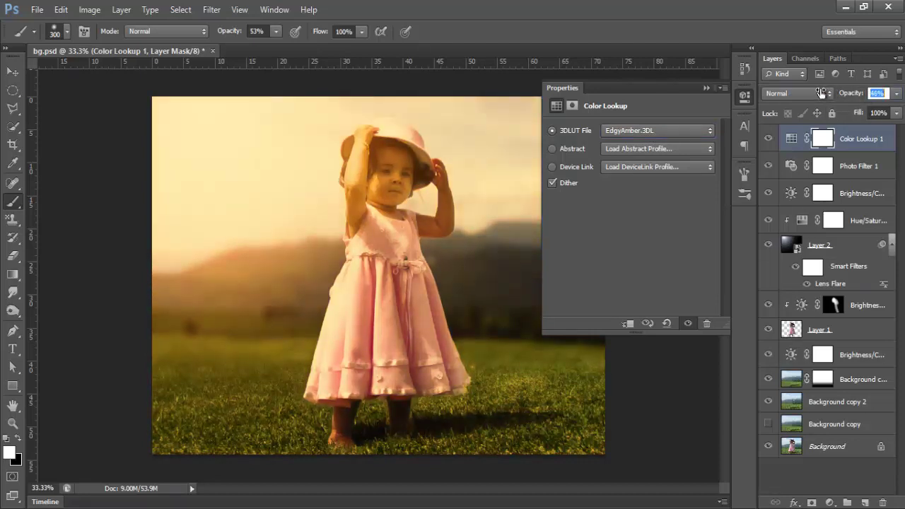
{"action": "left_click_drag", "start_coordinate": [817, 93], "coordinate": [813, 92]}
{"action": "key", "text": "5"}
{"action": "key", "text": "5"}
{"action": "left_click", "coordinate": [706, 88]}
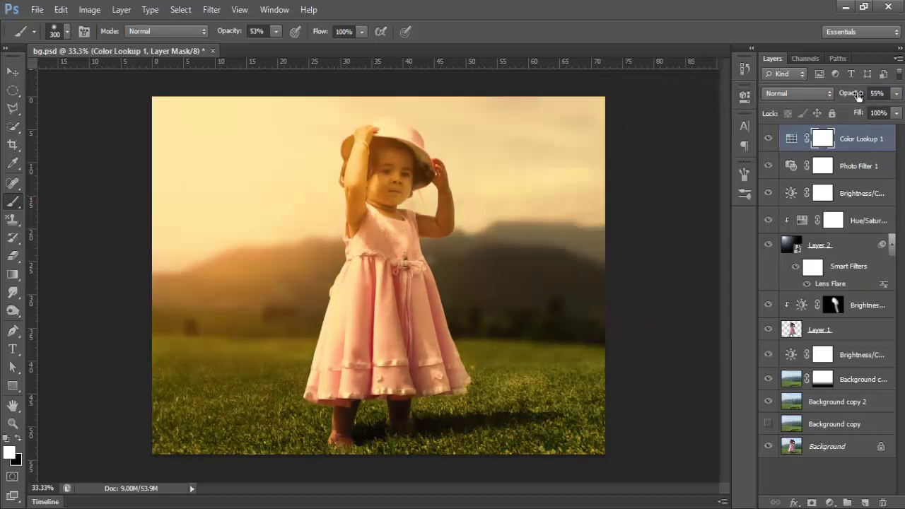
{"action": "left_click_drag", "start_coordinate": [856, 93], "coordinate": [854, 92]}
{"action": "key", "text": "Return"}
{"action": "left_click_drag", "start_coordinate": [855, 94], "coordinate": [851, 93]}
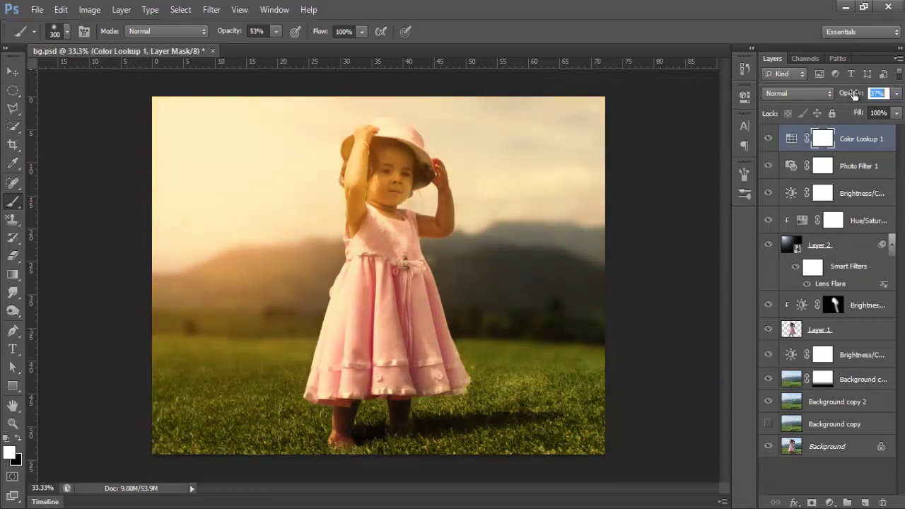
{"action": "left_click", "coordinate": [769, 140]}
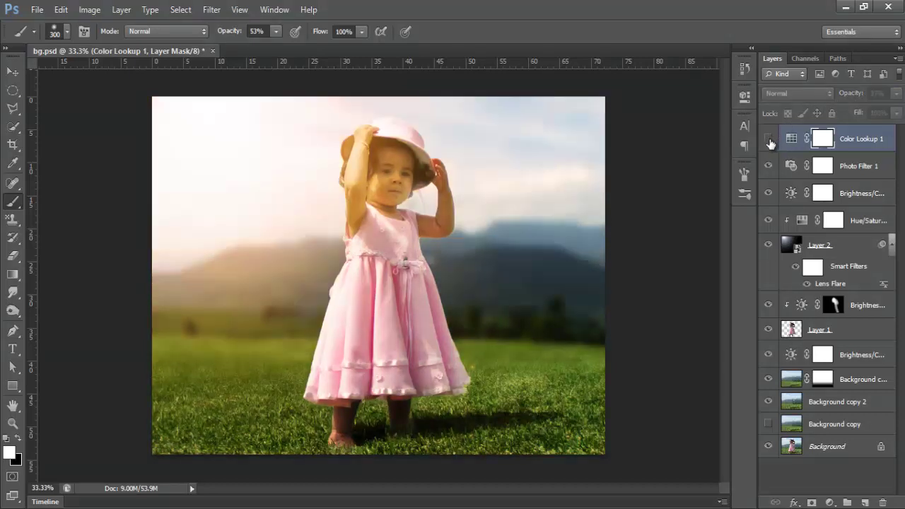
{"action": "left_click", "coordinate": [769, 139]}
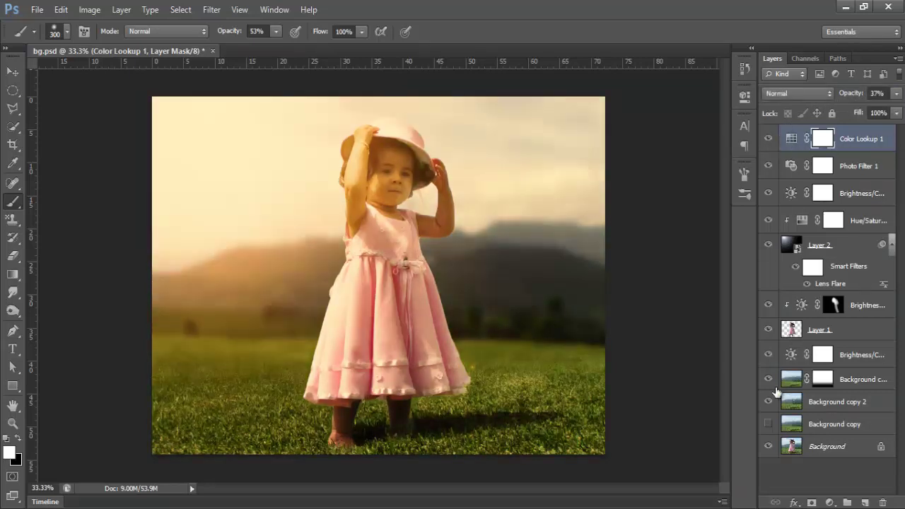
{"action": "left_click", "coordinate": [769, 447], "text": "alt"}
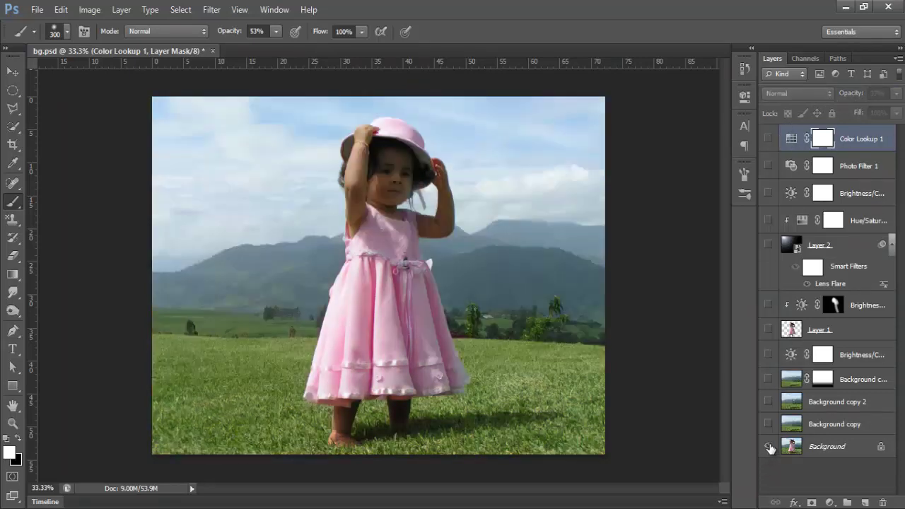
{"action": "left_click", "coordinate": [769, 446], "text": "alt"}
{"action": "left_click", "coordinate": [769, 446], "text": "alt"}
{"action": "left_click", "coordinate": [769, 446], "text": "alt"}
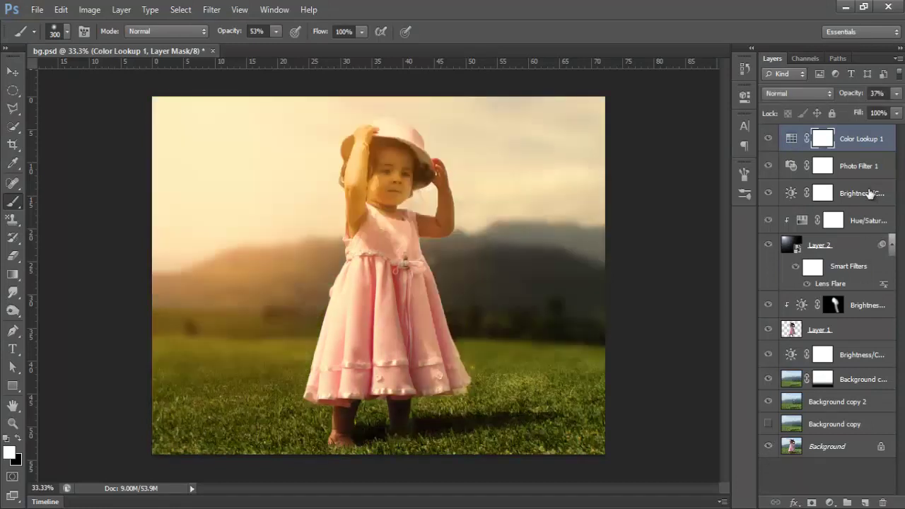